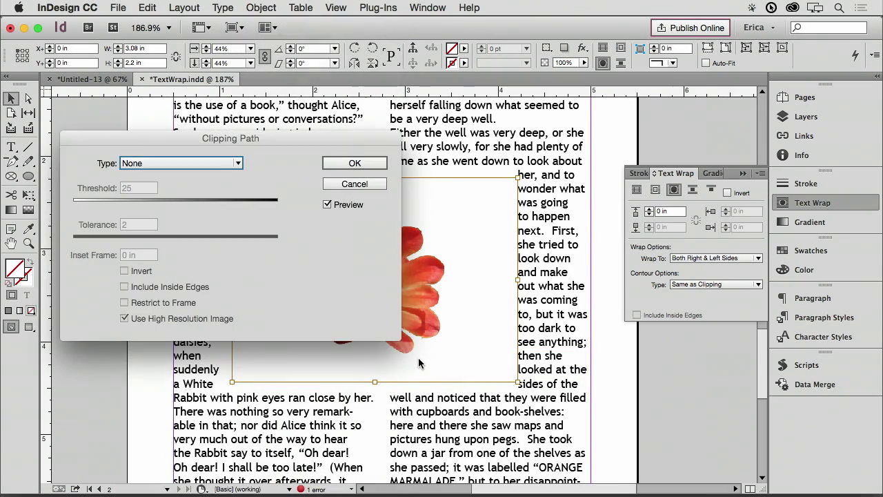
Step: Give the flower image a Detect Edges clipping path
left_click(158, 164)
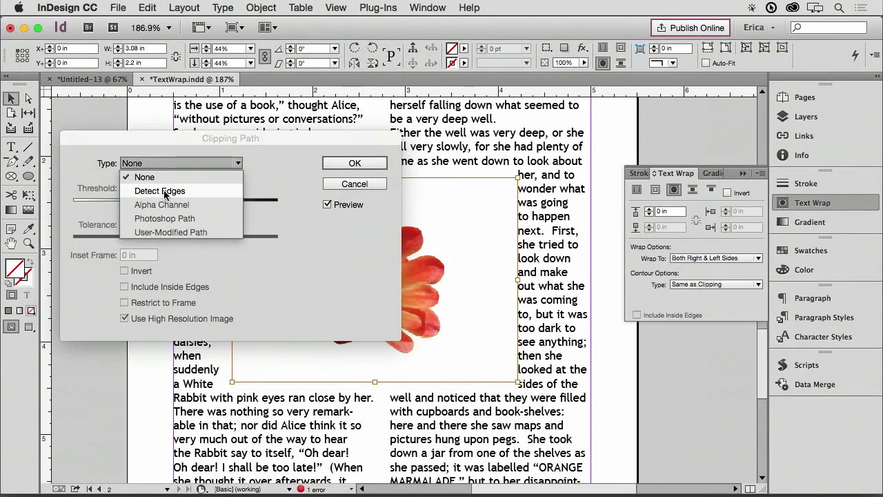
left_click(163, 190)
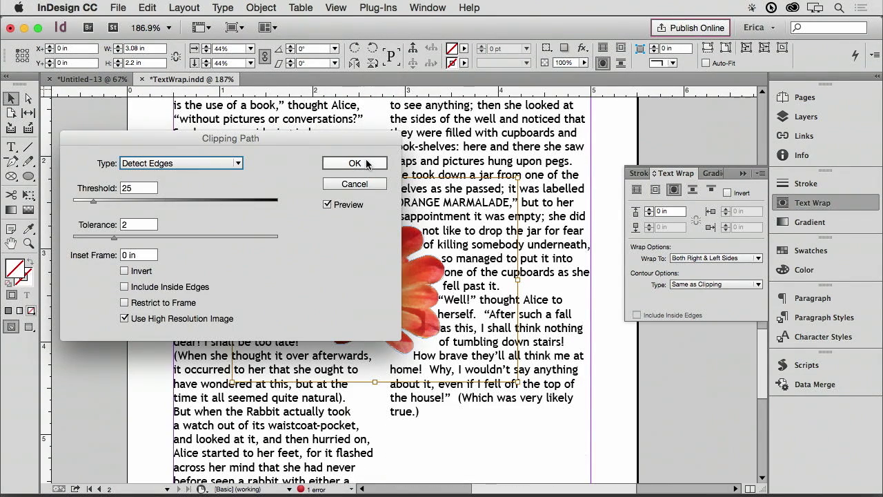
left_click(354, 163)
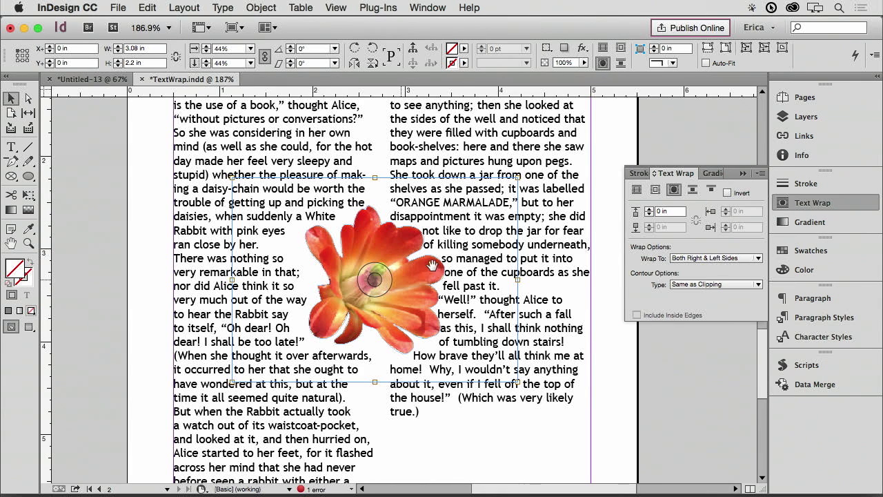
Step: Keep the flower's wrap contour as Same as Clipping and raise its offset to 0.125 in
left_click(724, 287)
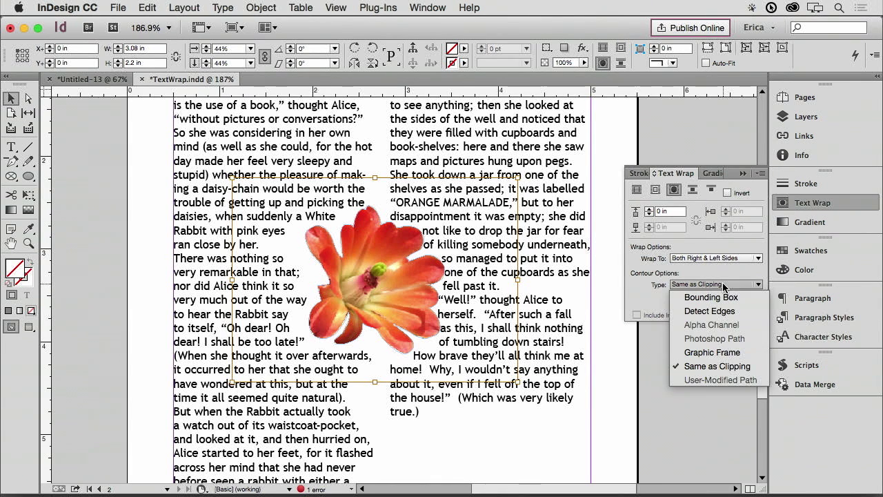
left_click(729, 274)
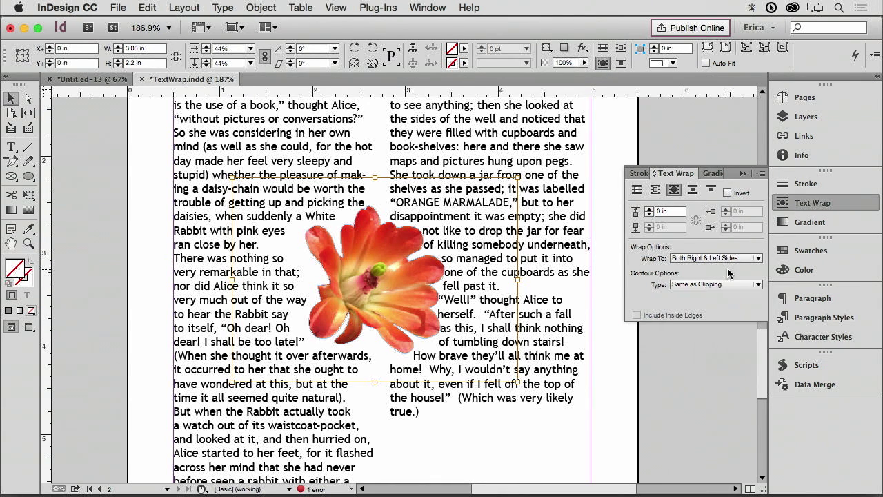
double_click(459, 269)
left_click(648, 210)
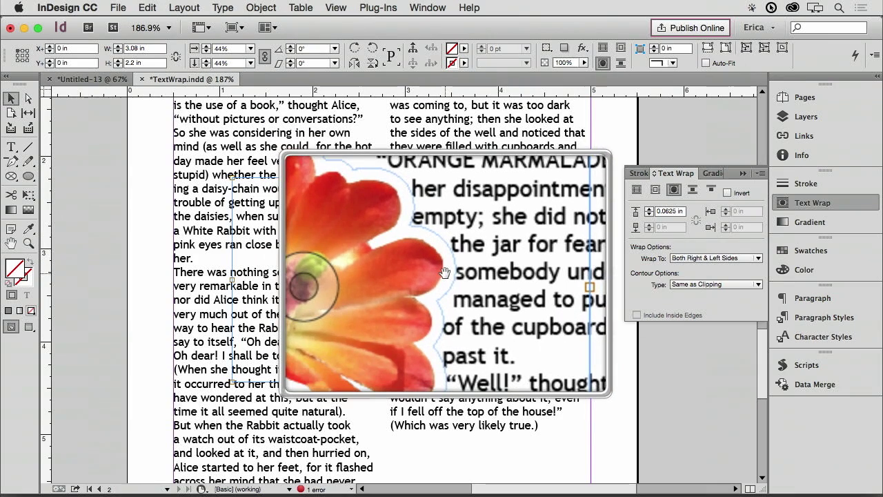
left_click(648, 209)
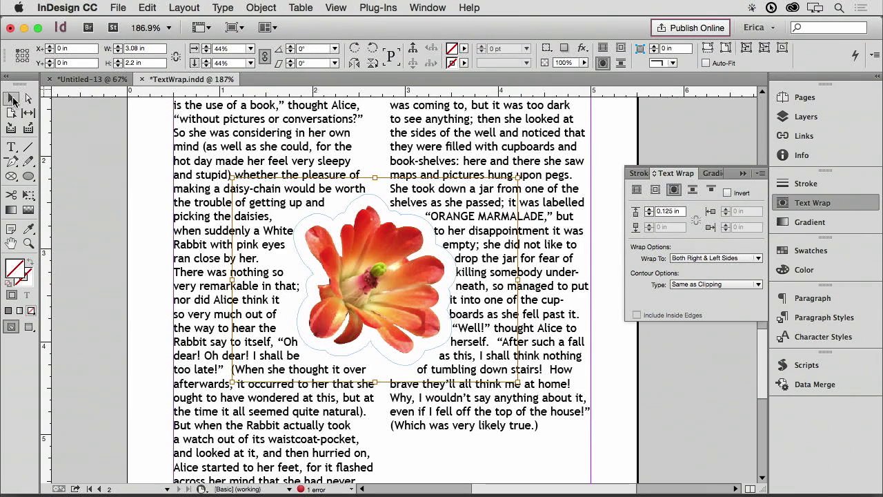
Step: Preview the wrap with the whole page fitted in the window, then reselect the flower frame
left_click(88, 162)
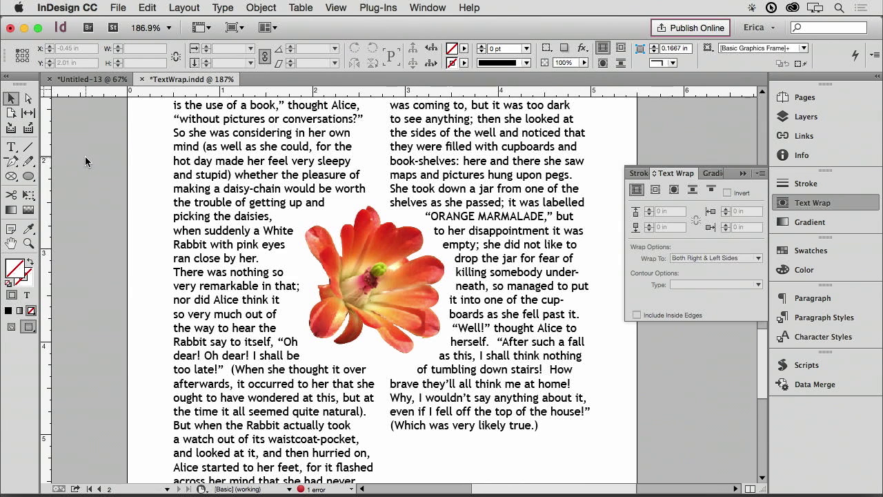
key("super+0")
left_click(402, 278)
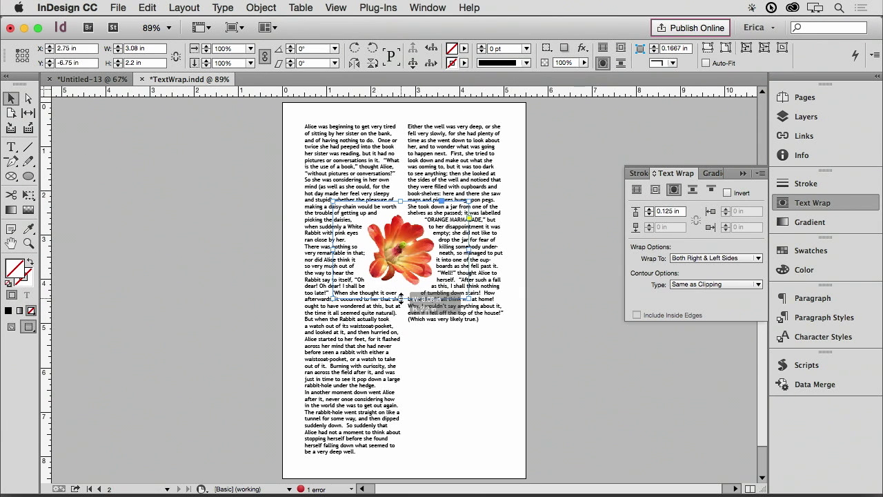
Step: Scale the flower frame up to about 4.28 by 3.06 in (roughly 139%)
left_click_drag(400, 298, 400, 339)
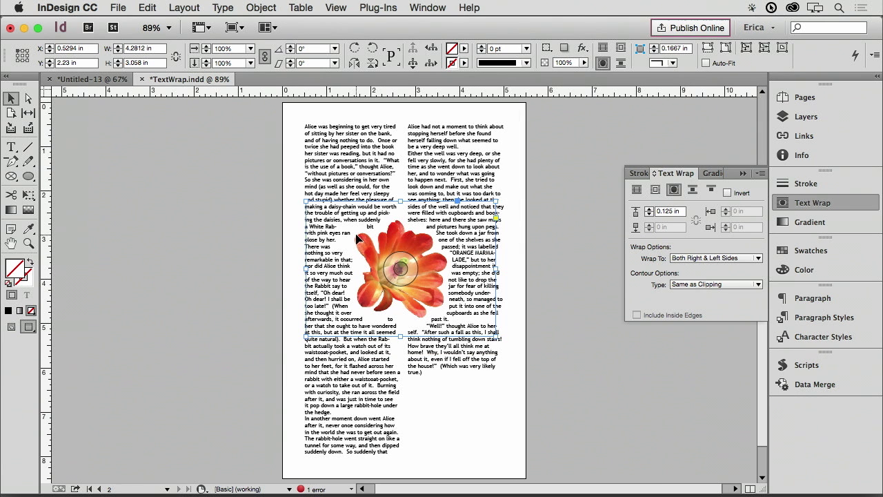
key("super+space")
key("Escape")
Step: Drag the wrap outline points across the petal gap so 'White Rabbit with pink eyes' stays on one line
left_click_drag(327, 222, 408, 270)
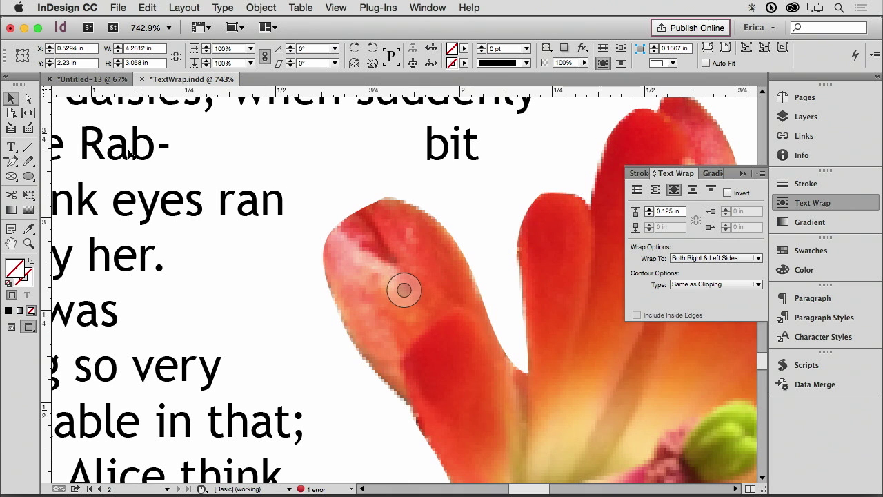
left_click(35, 100)
left_click(376, 218)
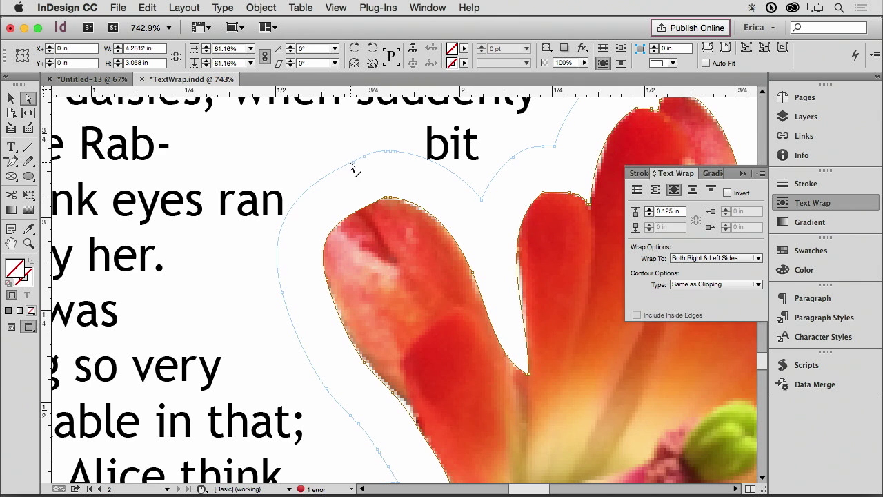
left_click_drag(355, 168, 396, 183)
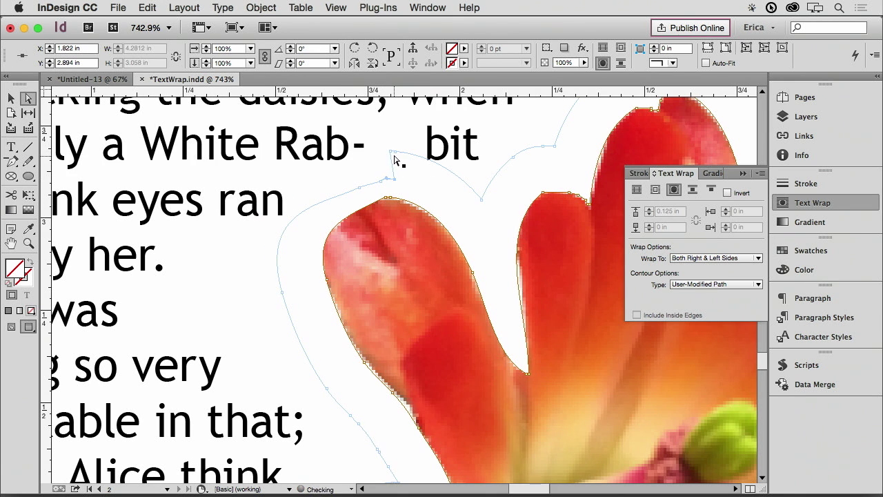
left_click_drag(394, 148, 408, 185)
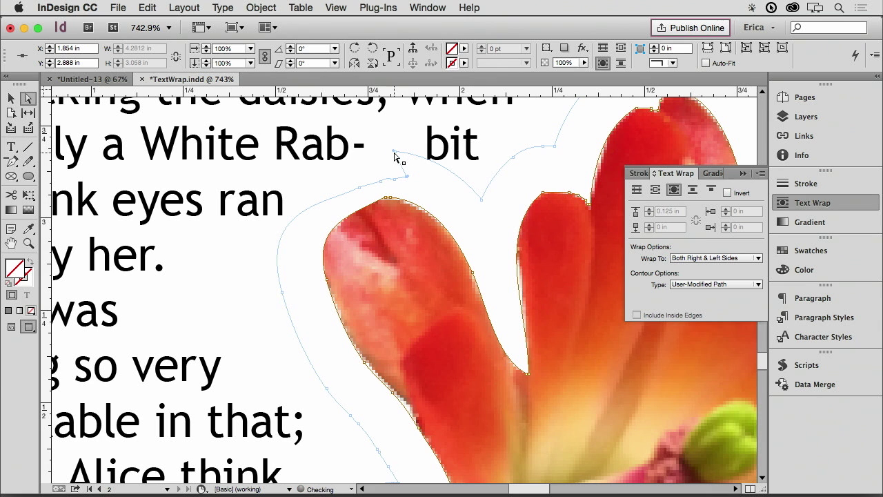
left_click_drag(395, 155, 420, 187)
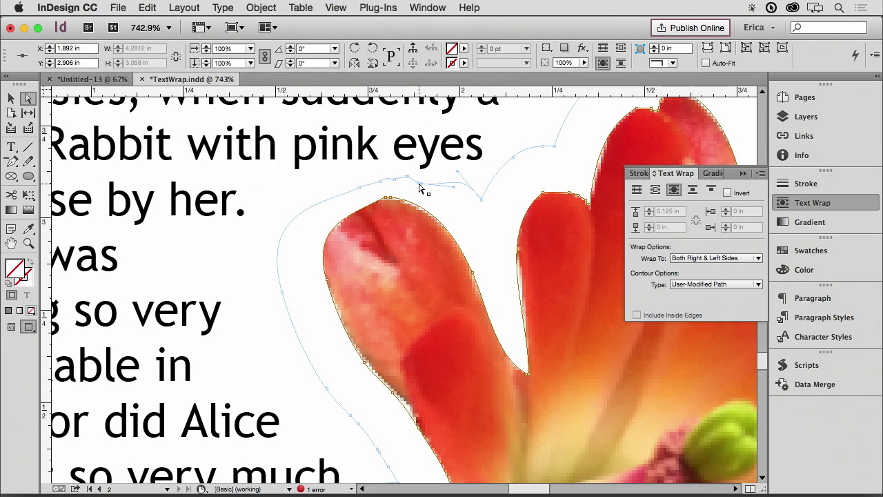
key("super+0")
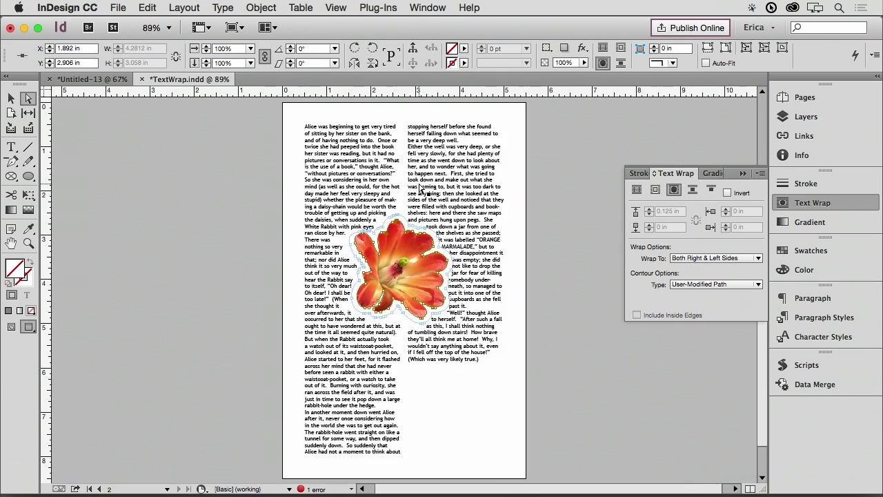
left_click(11, 99)
left_click(53, 132)
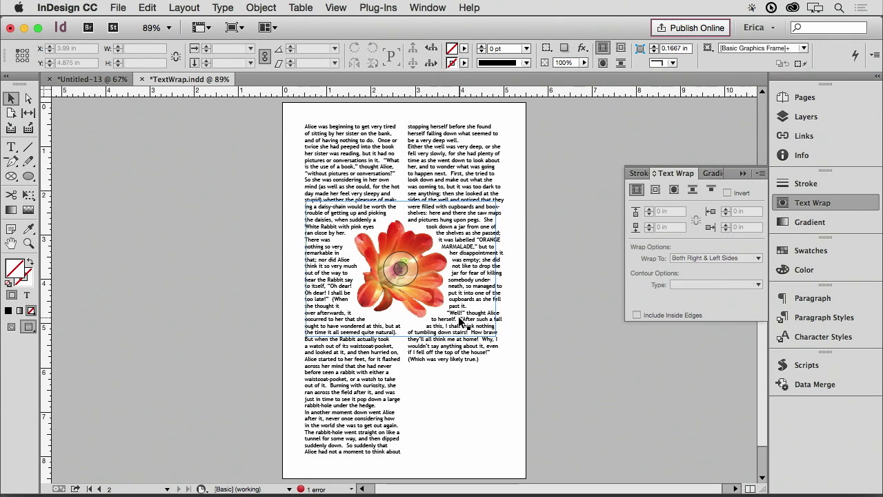
Step: Deselect the flower and go to page 1
left_click(592, 380)
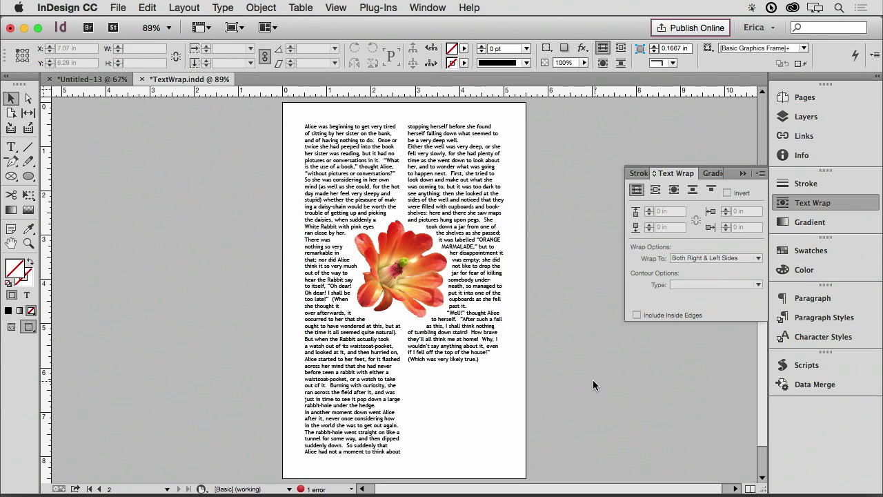
key("super+j")
type("1")
key("Return")
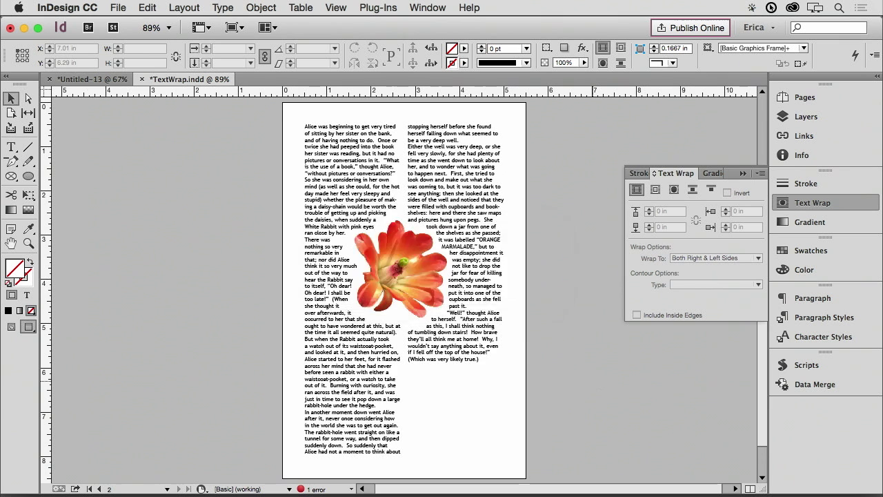
Step: Apply a Jump Object wrap to the Alice illustration and check the threaded text
left_click(404, 275)
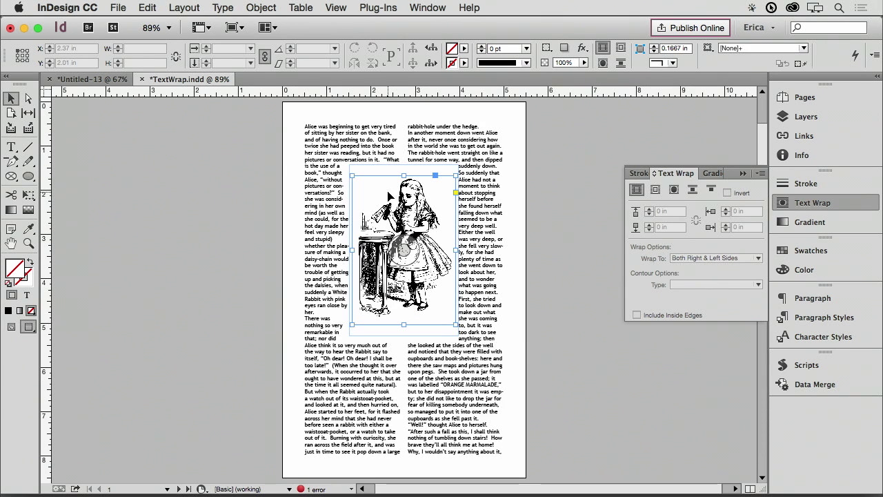
left_click(693, 193)
left_click(584, 323)
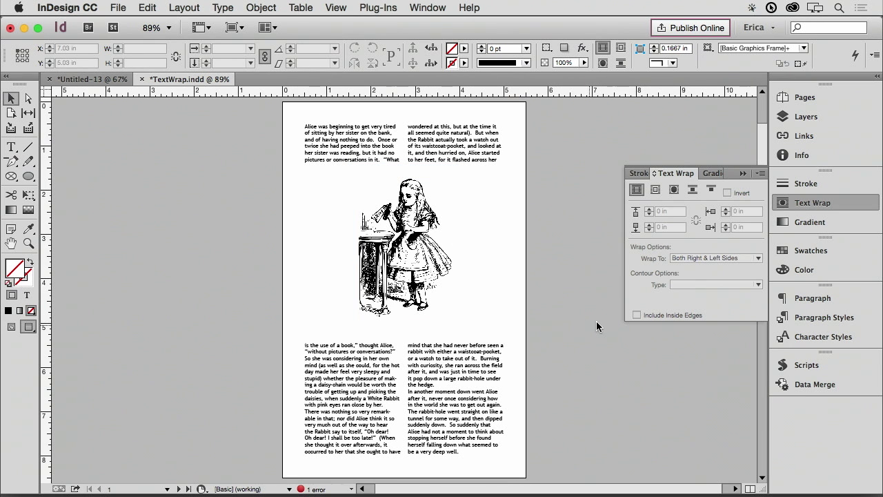
left_click(336, 130)
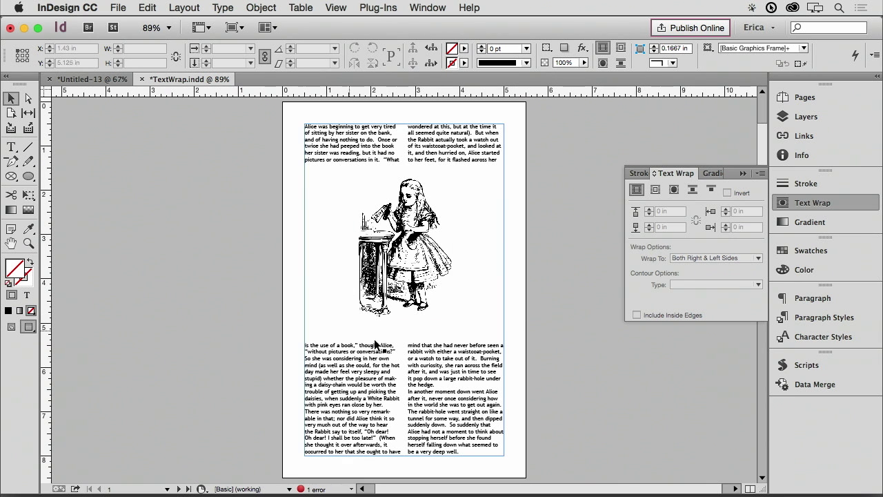
Step: Change the Alice illustration's wrap to Jump to Next Column
left_click(423, 311)
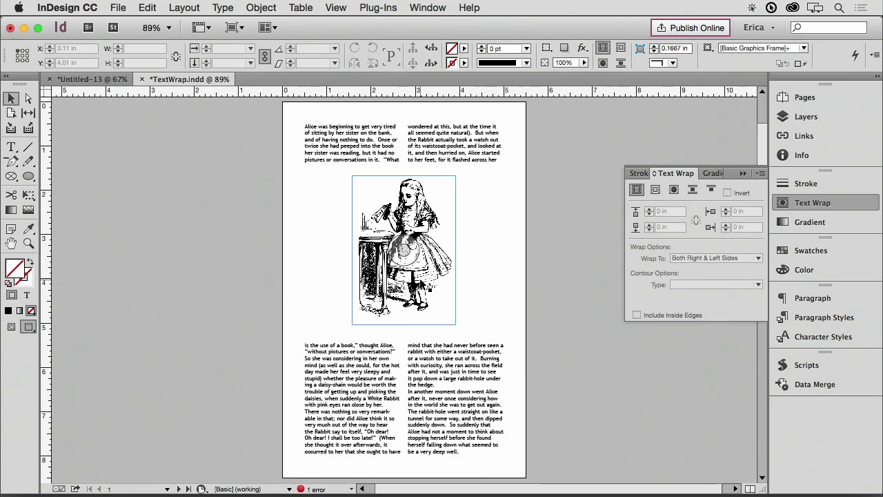
key("super+shift+a")
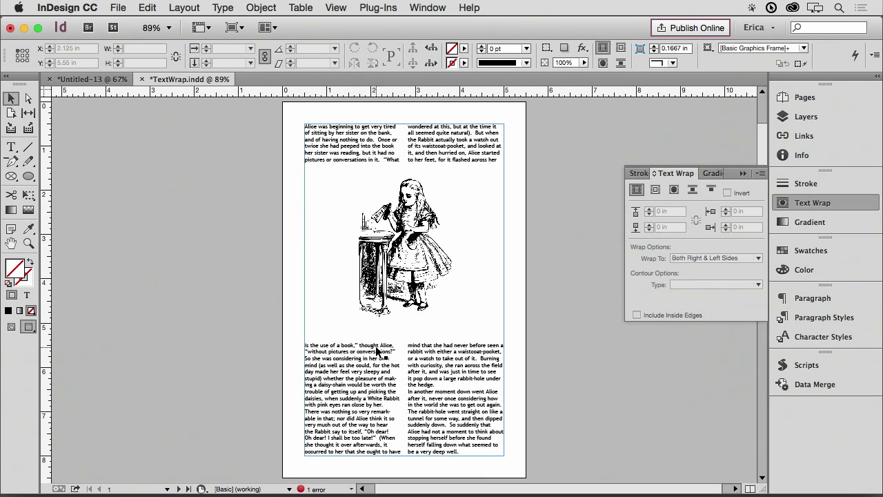
left_click(422, 235)
left_click(711, 190)
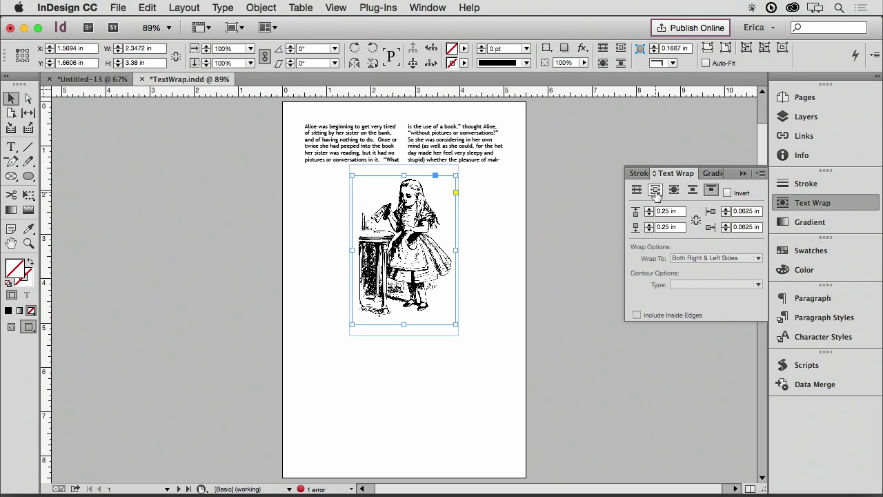
Step: Set the Alice illustration to Wrap Around Bounding Box, previewing Invert before turning it off
left_click(655, 190)
left_click(726, 196)
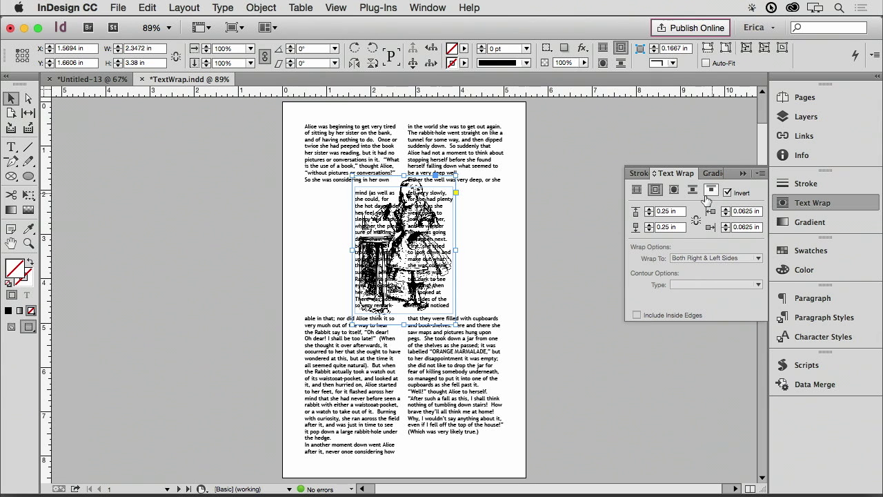
left_click(726, 193)
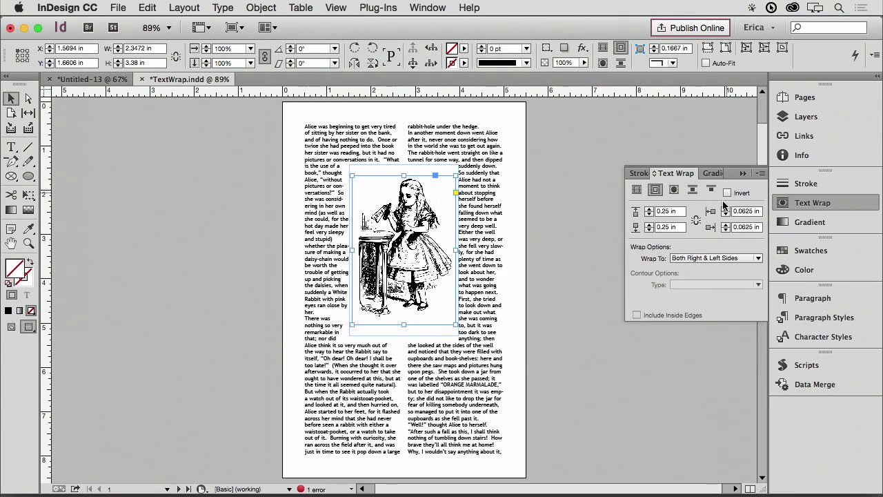
left_click(698, 259)
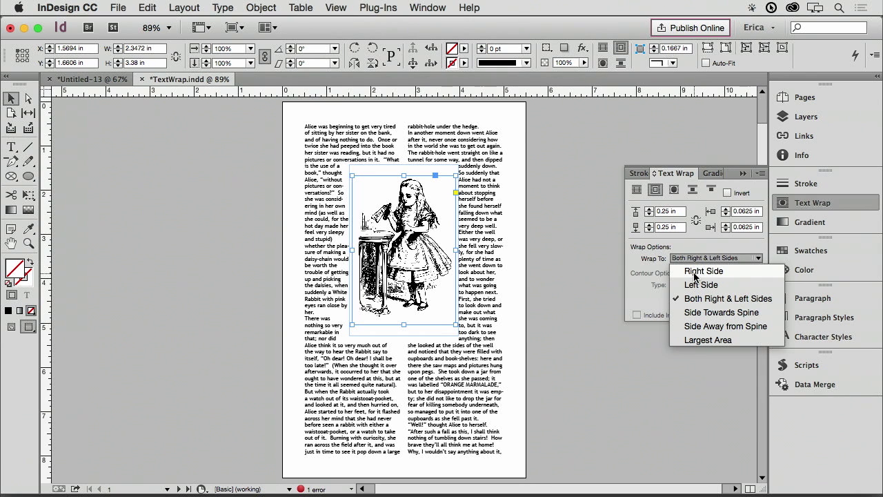
left_click(693, 272)
left_click(698, 259)
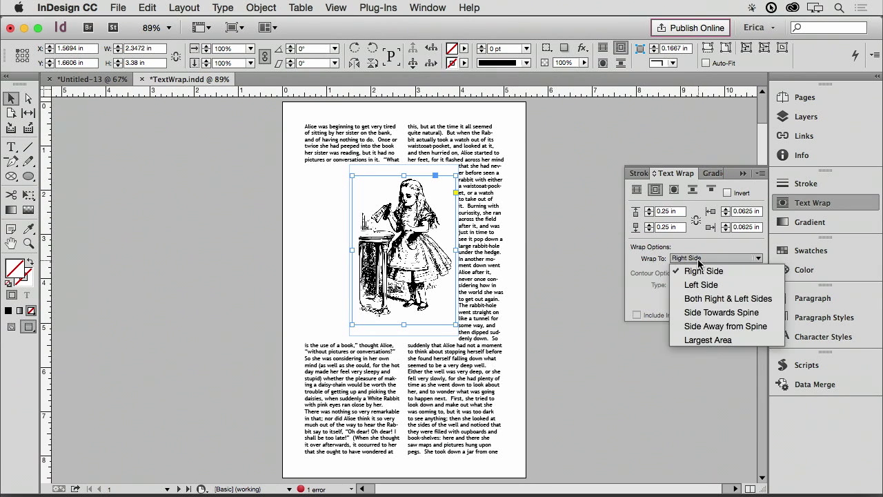
left_click(701, 284)
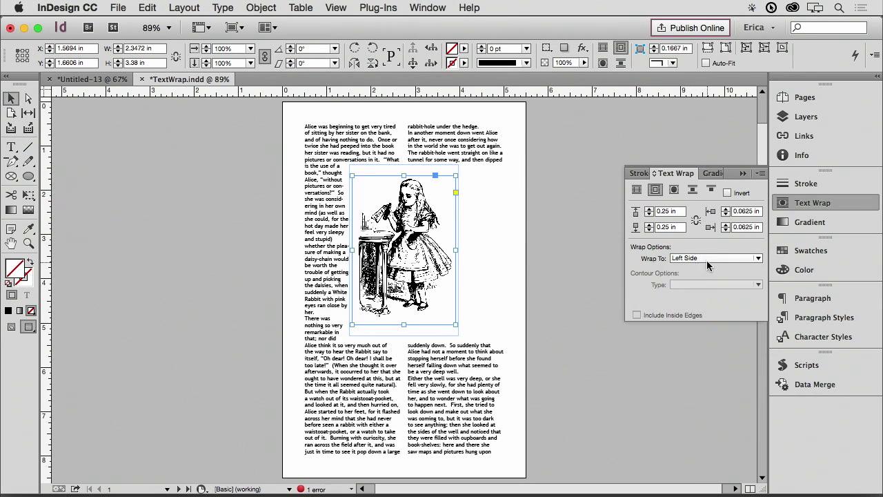
left_click(707, 260)
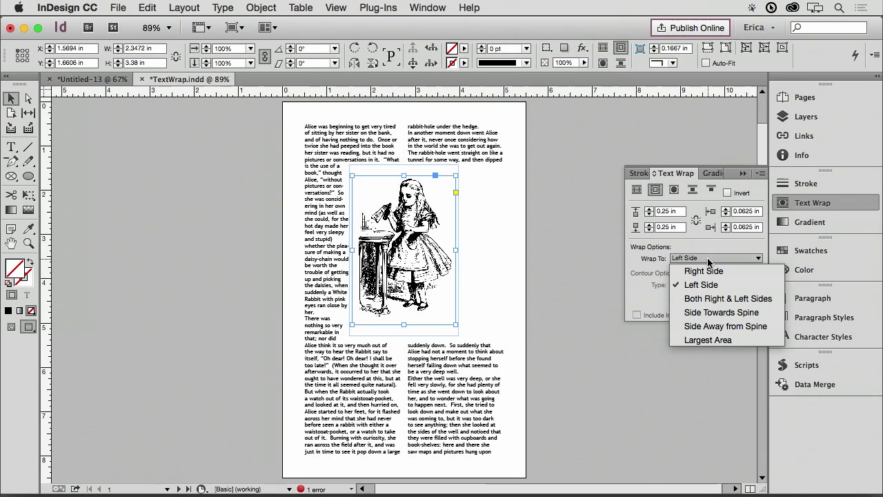
left_click(723, 339)
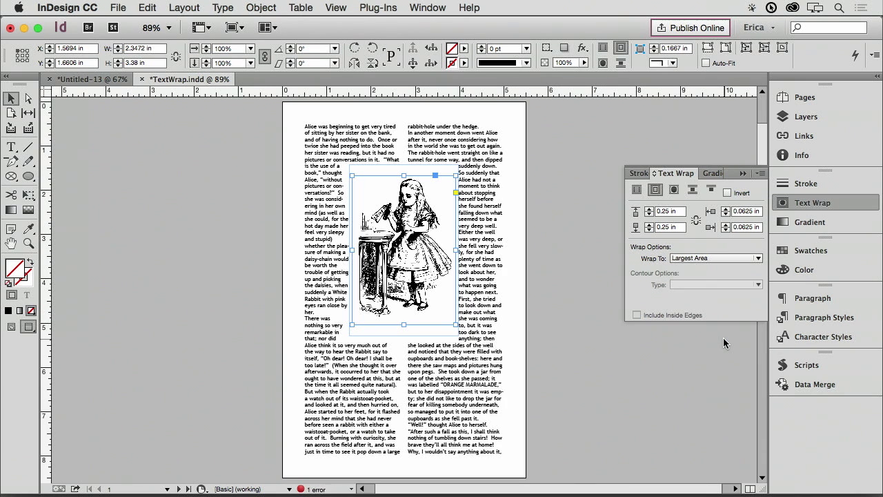
left_click(700, 259)
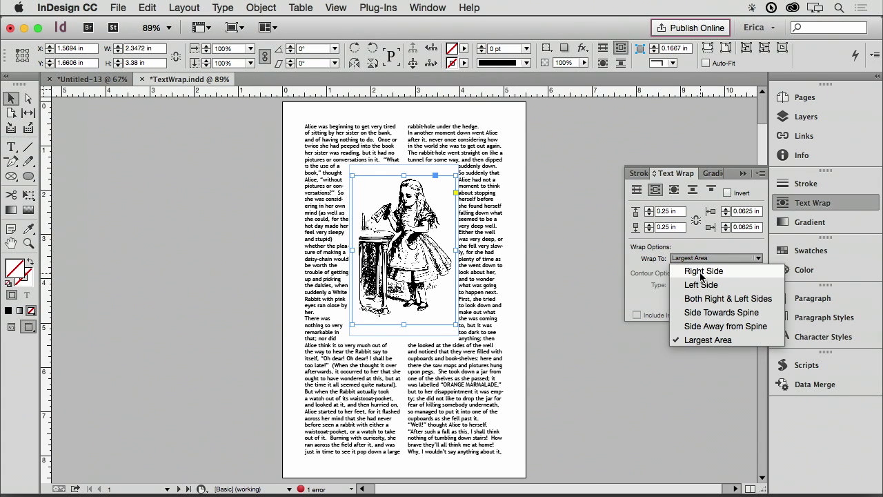
left_click(728, 298)
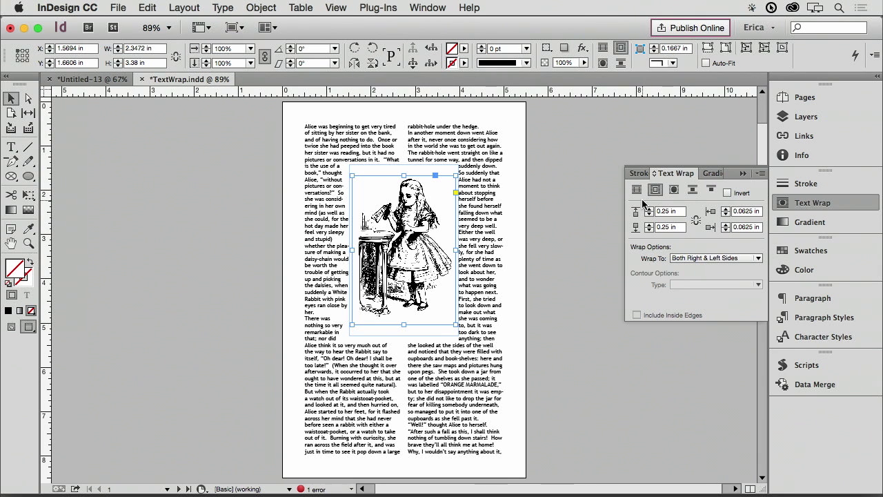
Step: Try Jump Object on the Alice illustration, then set it to No Text Wrap
left_click(692, 189)
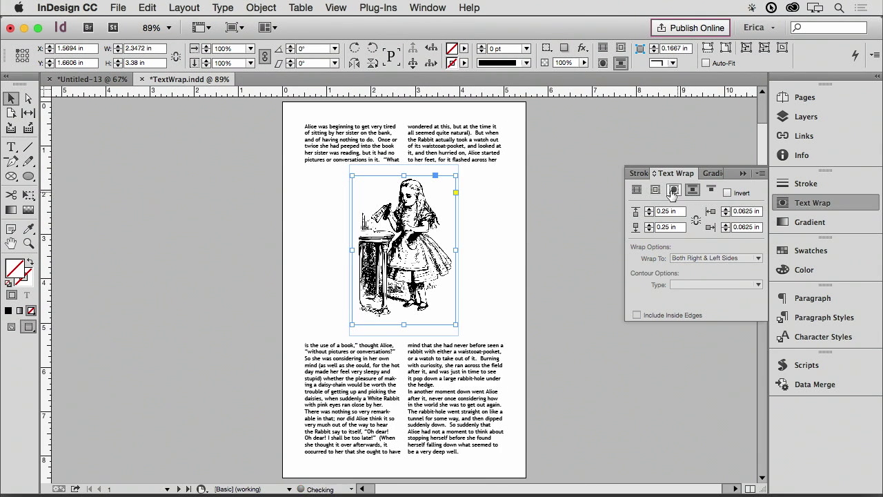
left_click(636, 190)
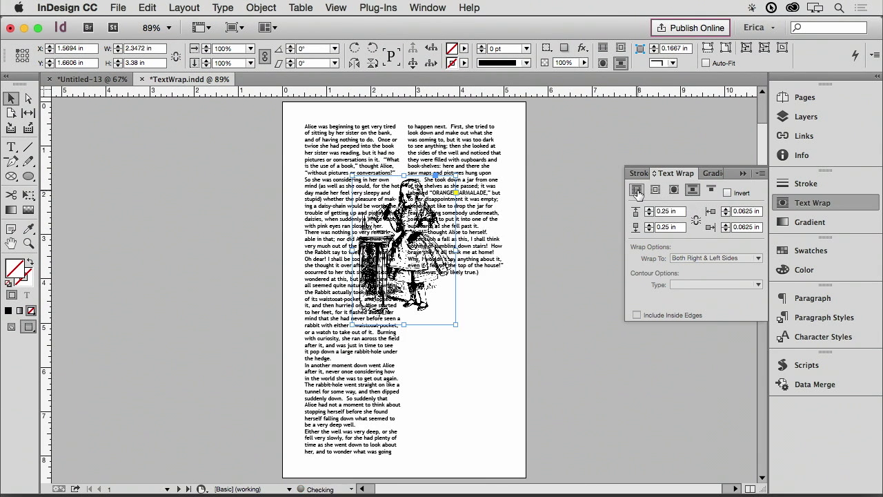
left_click(563, 236)
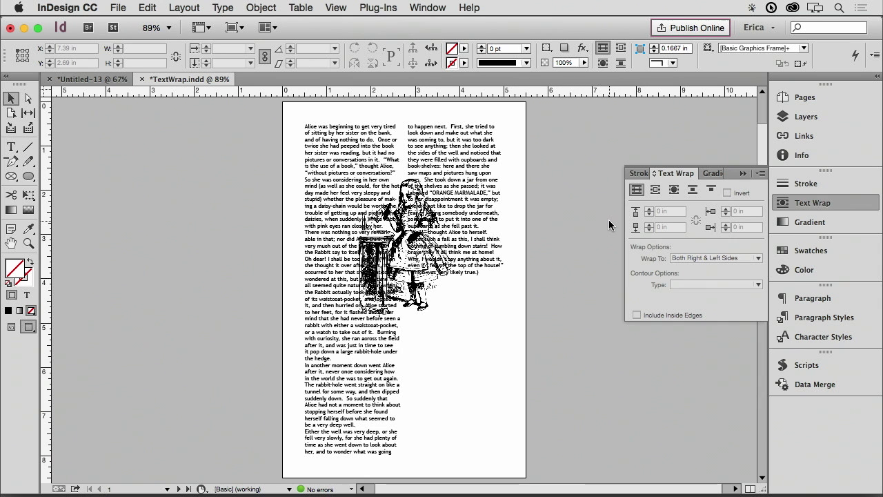
Step: Go to page 2 with the flower image
key("super+j")
type("2")
key("Return")
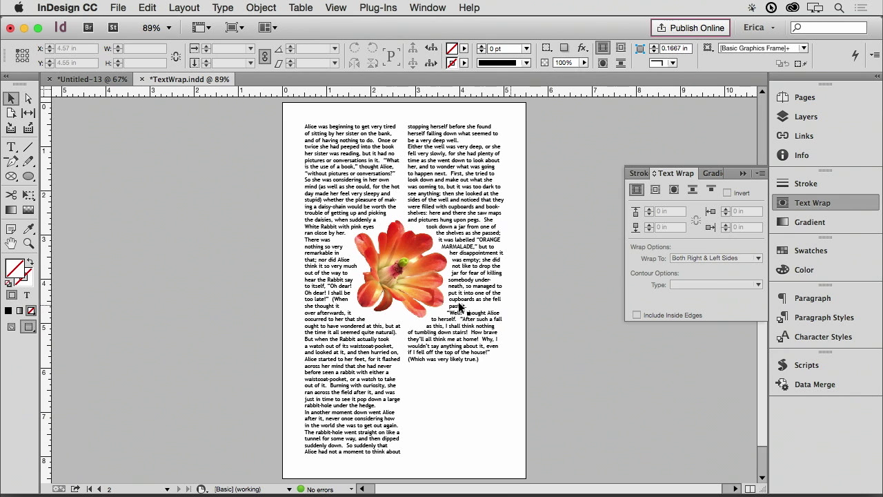
Step: Go back to page 1
key("super+j")
type("1")
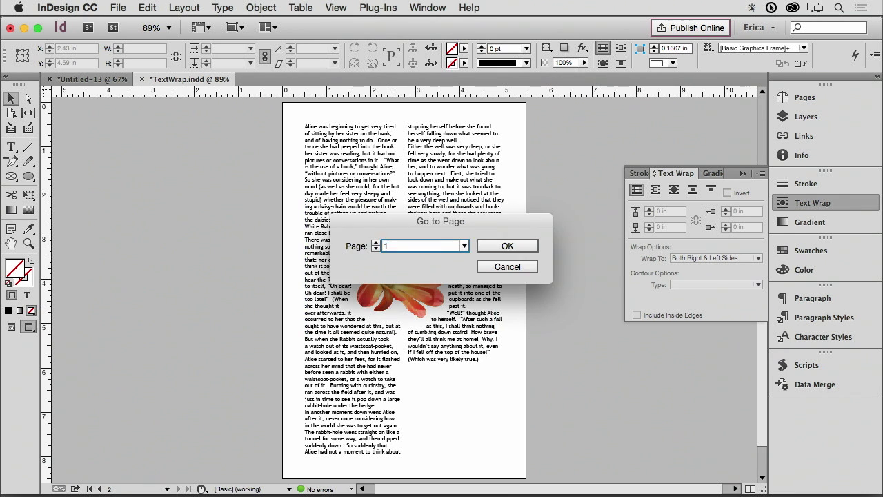
key("Return")
Step: Reapply Wrap Around Bounding Box to the Alice illustration and check the text flow
left_click(421, 247)
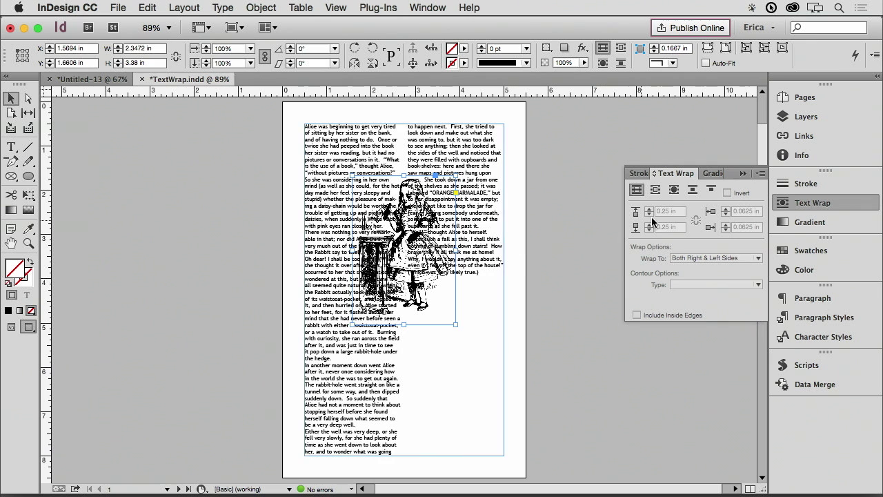
left_click(655, 189)
left_click(545, 275)
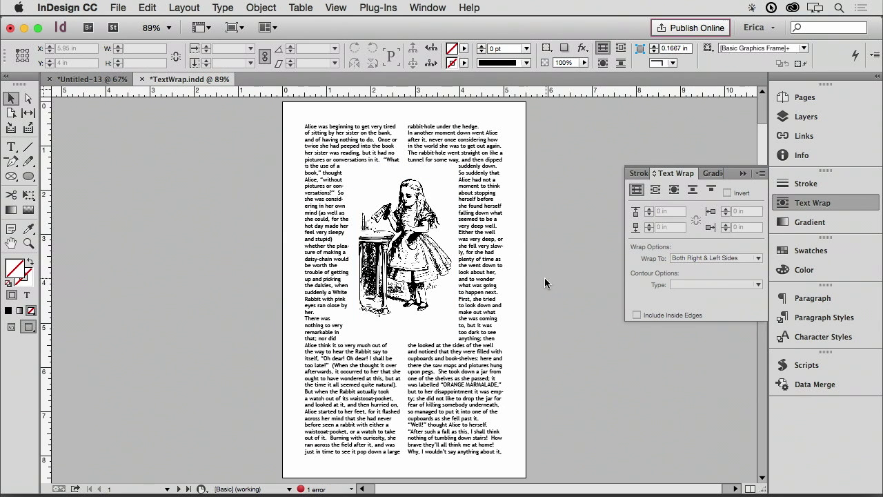
left_click(404, 178)
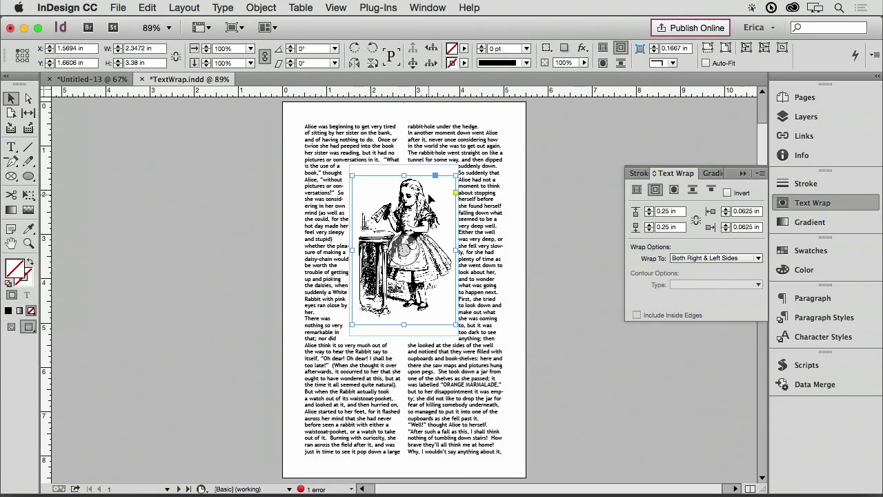
left_click(567, 236)
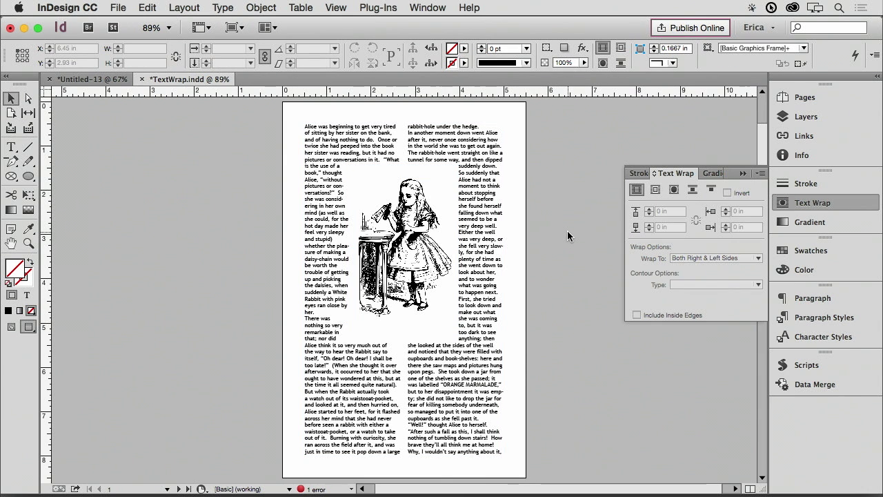